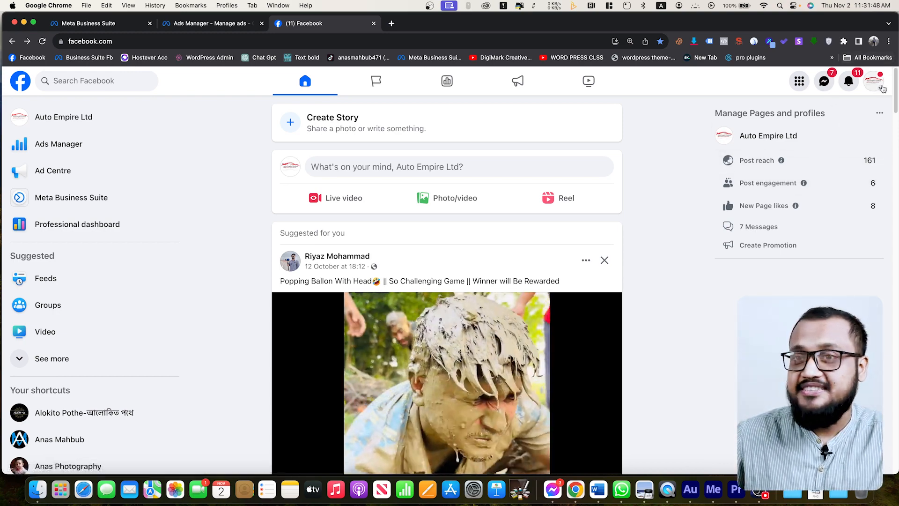
Open the WhatsApp section of the Page's linked accounts by way of the professional dashboard
{"action": "left_click", "coordinate": [88, 227]}
{"action": "scroll", "coordinate": [99, 281], "scroll_direction": "down", "scroll_amount": 5}
{"action": "left_click", "coordinate": [96, 375]}
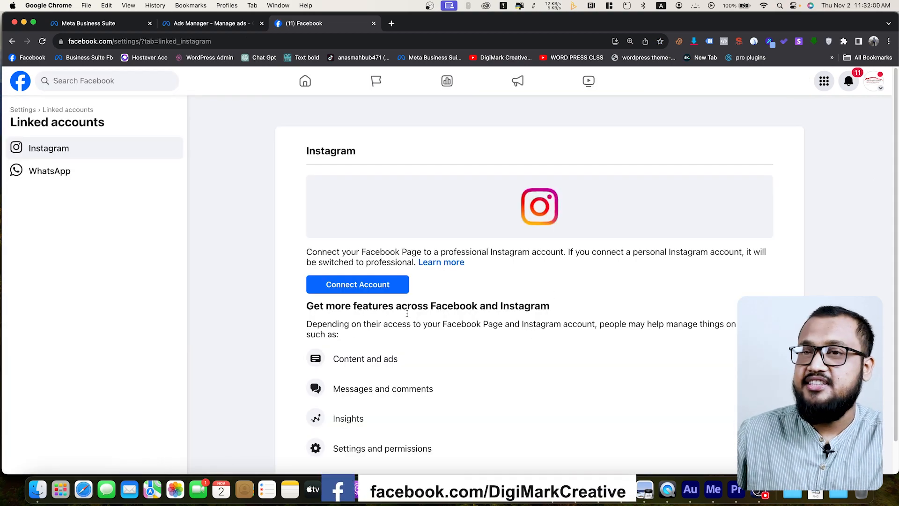
{"action": "left_click", "coordinate": [123, 180]}
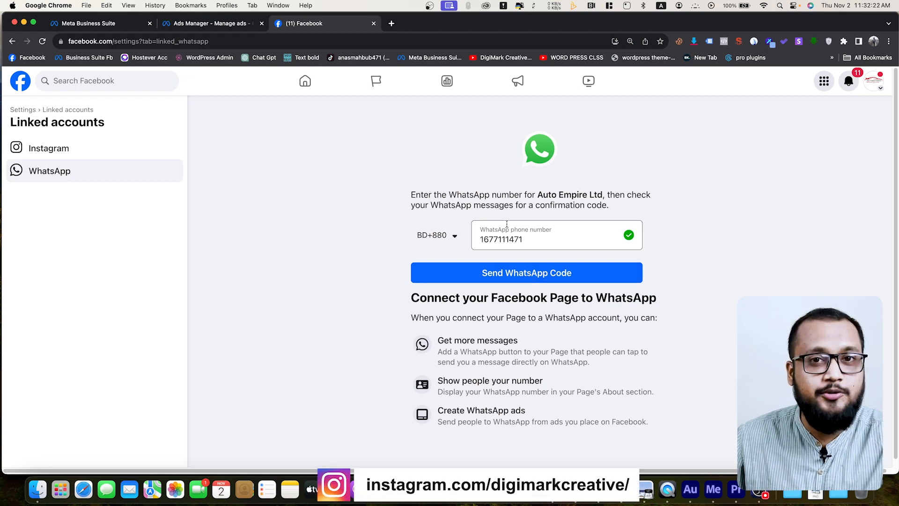
Switch to Ads Manager and create a new campaign with the Engagement objective and the manual engagement campaign setup
{"action": "left_click", "coordinate": [209, 23]}
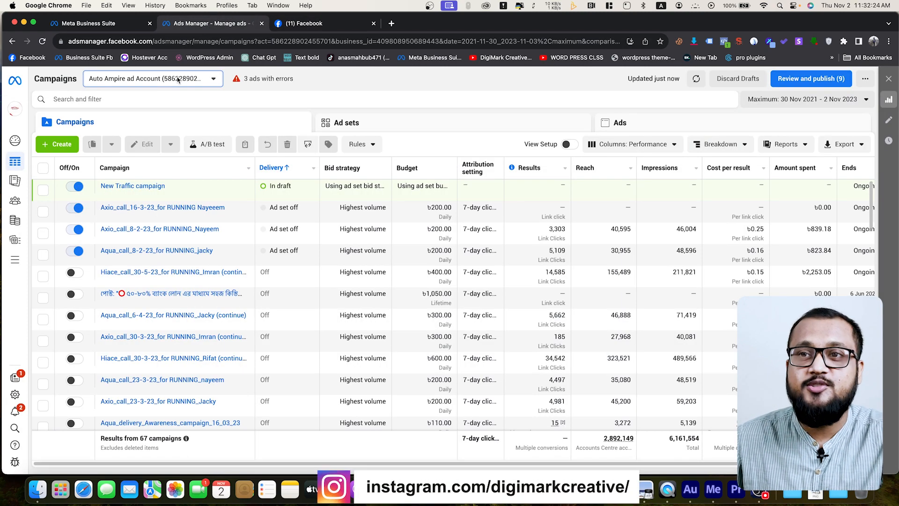
{"action": "left_click", "coordinate": [57, 144]}
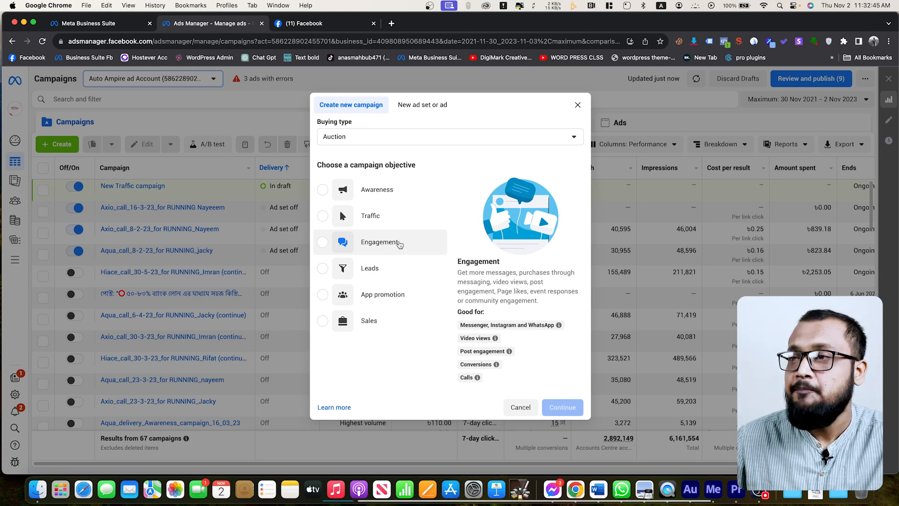
{"action": "left_click", "coordinate": [398, 243]}
{"action": "left_click", "coordinate": [554, 419]}
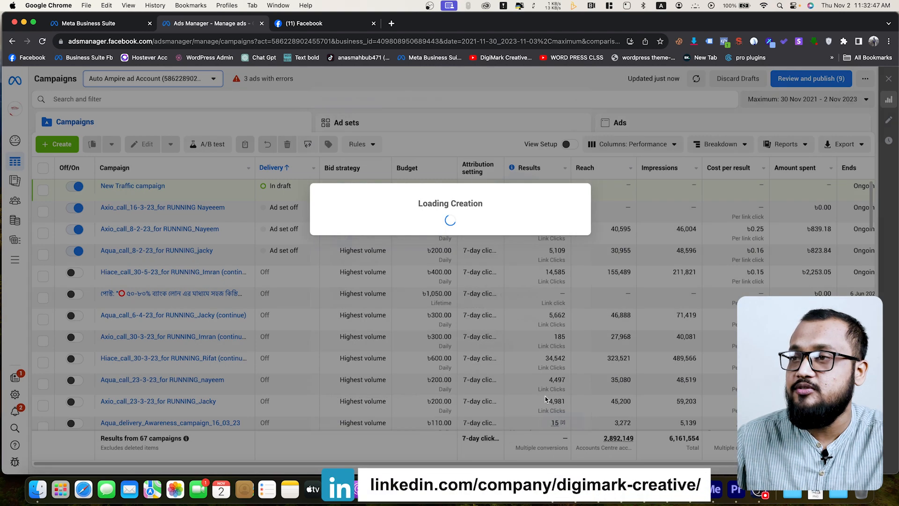
{"action": "left_click", "coordinate": [421, 289]}
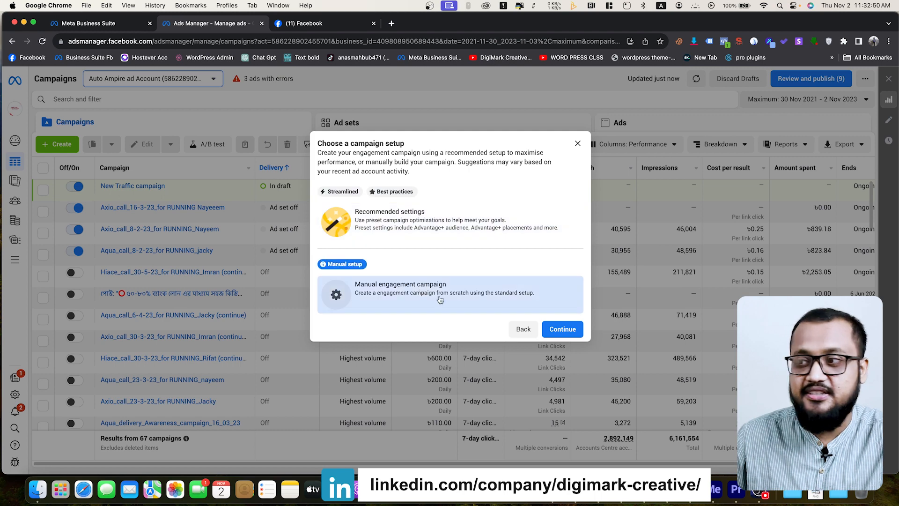
{"action": "left_click", "coordinate": [562, 329]}
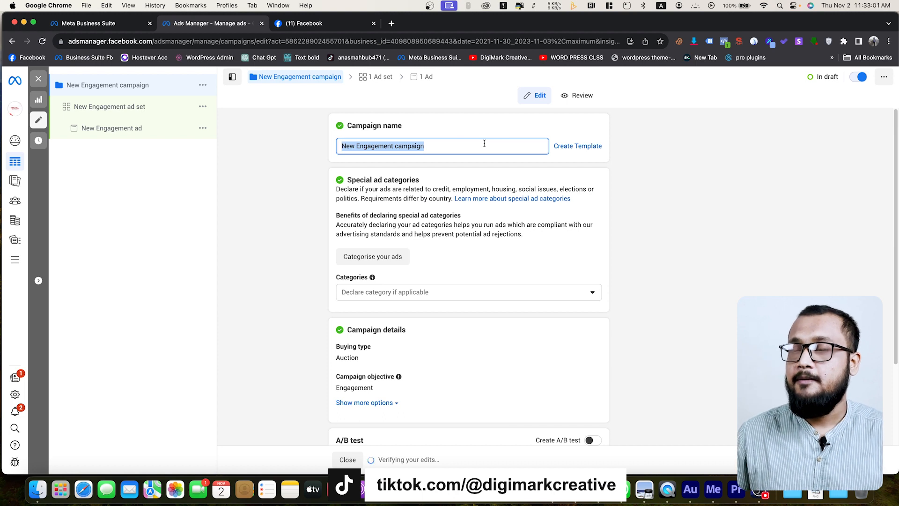
Name the campaign WA_BD_CL_2NOV23 and enable Advantage campaign budget with a daily budget of 400 BDT
{"action": "type", "text": "WA_BD_CL_2NOV23"}
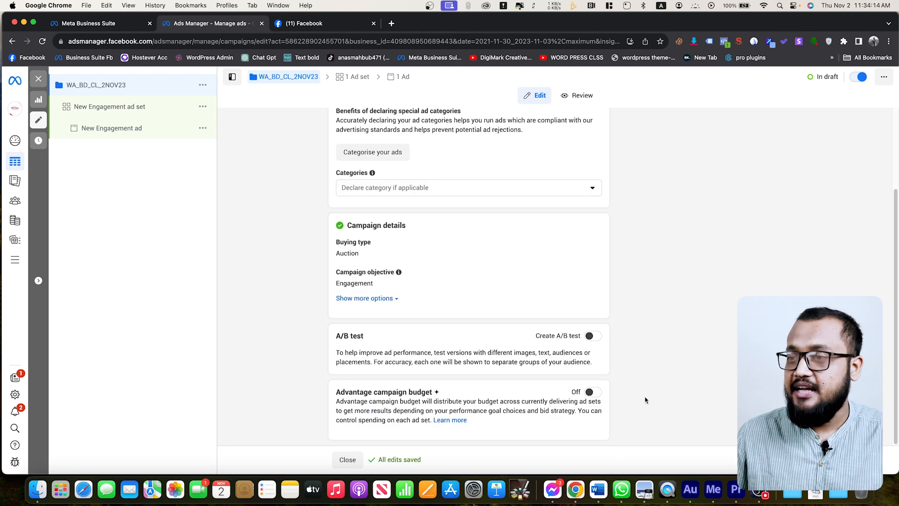
{"action": "left_click", "coordinate": [593, 392]}
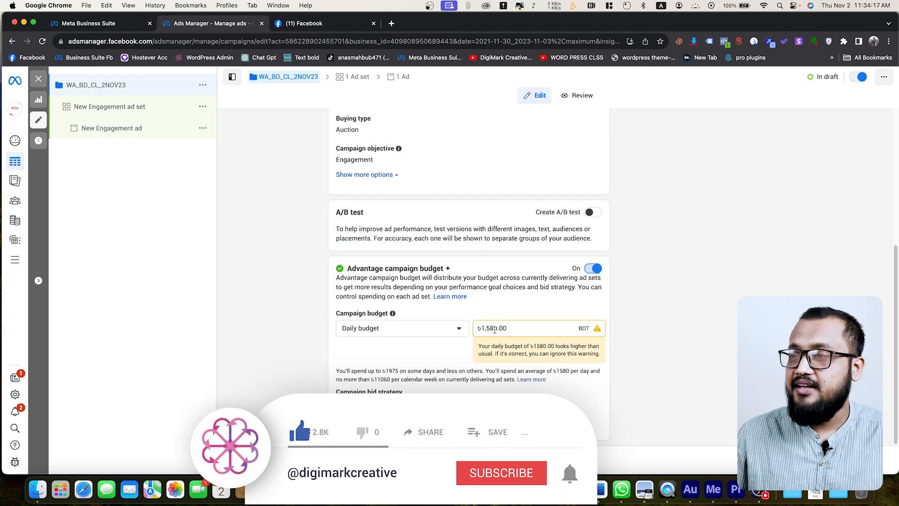
{"action": "double_click", "coordinate": [494, 328]}
{"action": "type", "text": "4"}
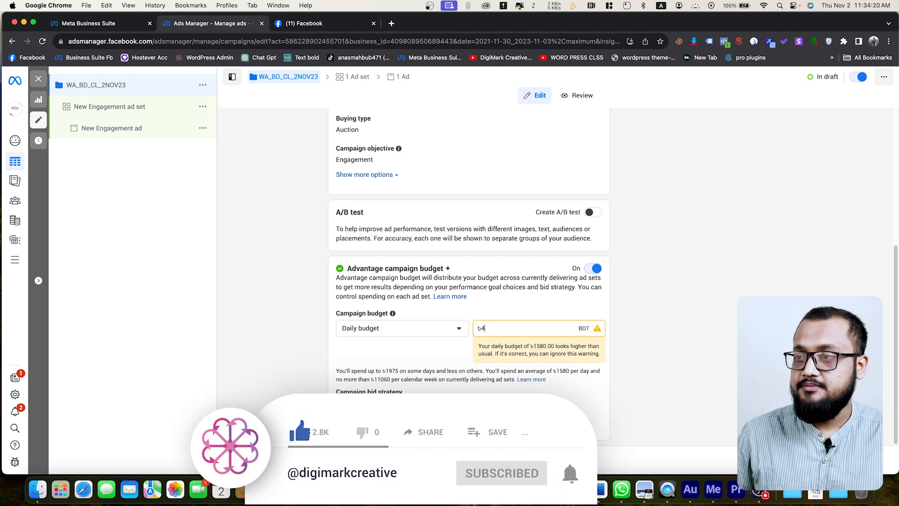
{"action": "type", "text": "00"}
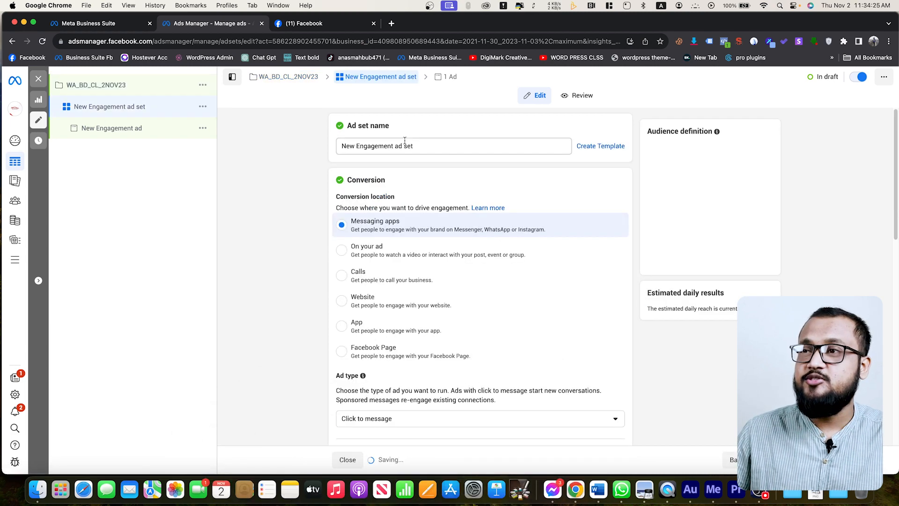
Rename the ad set I_CLDA and deselect Messenger as a messaging app, keeping only WhatsApp
{"action": "triple_click", "coordinate": [457, 145]}
{"action": "type", "text": "I_CLDA"}
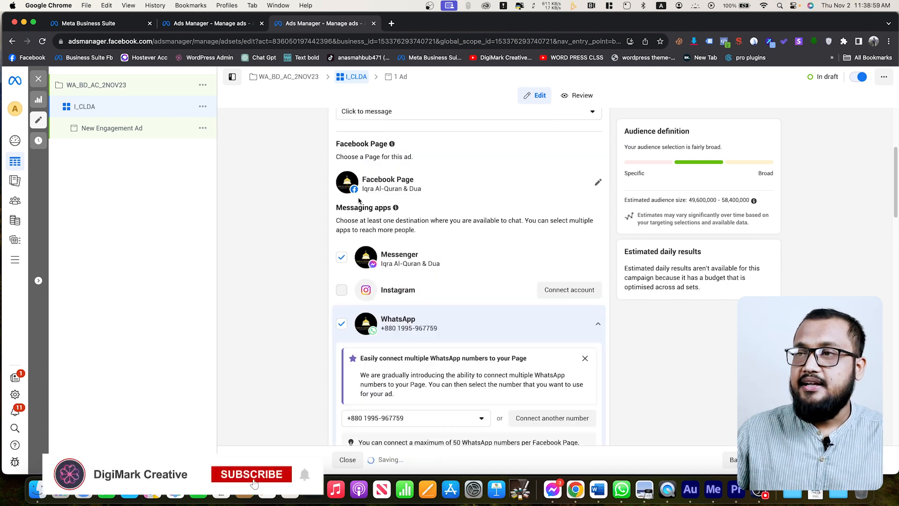
{"action": "scroll", "coordinate": [452, 330], "scroll_direction": "down", "scroll_amount": 1}
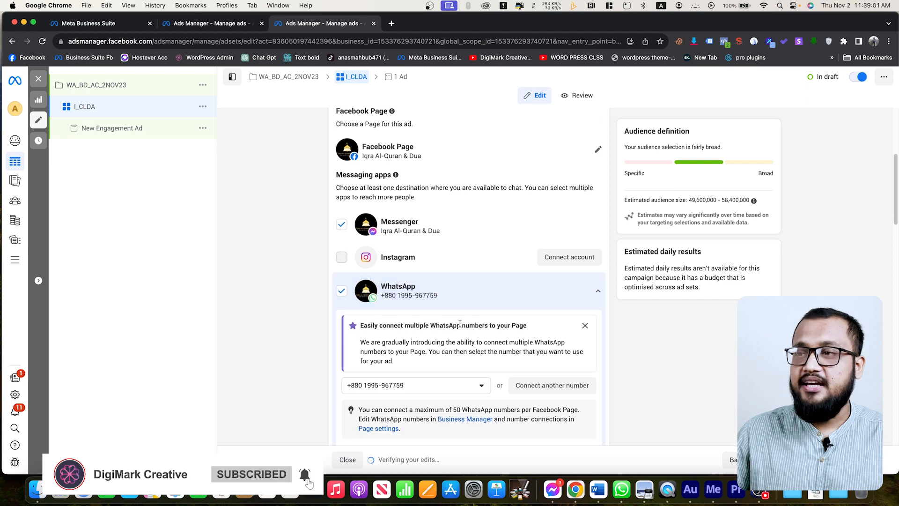
{"action": "left_click", "coordinate": [343, 225]}
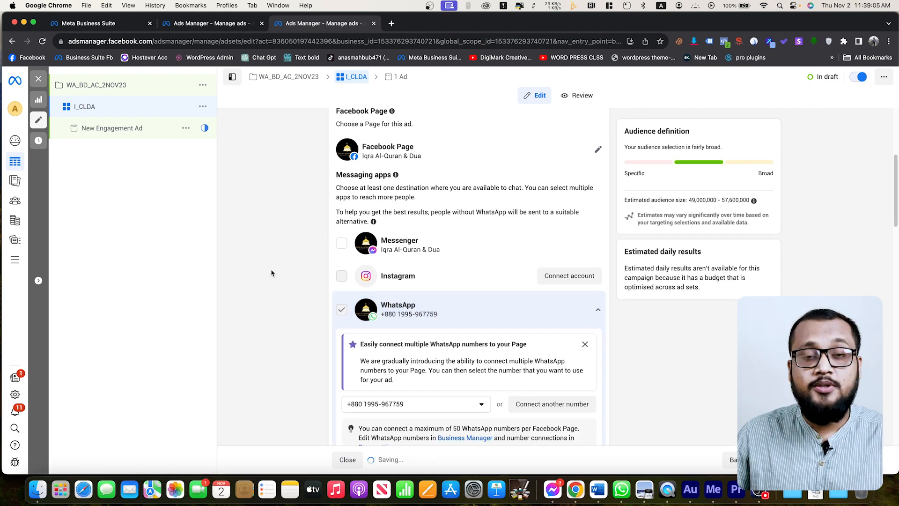
Review the ad set's WhatsApp number, performance goal, schedule, audience and placement settings
{"action": "scroll", "coordinate": [274, 273], "scroll_direction": "down", "scroll_amount": 1}
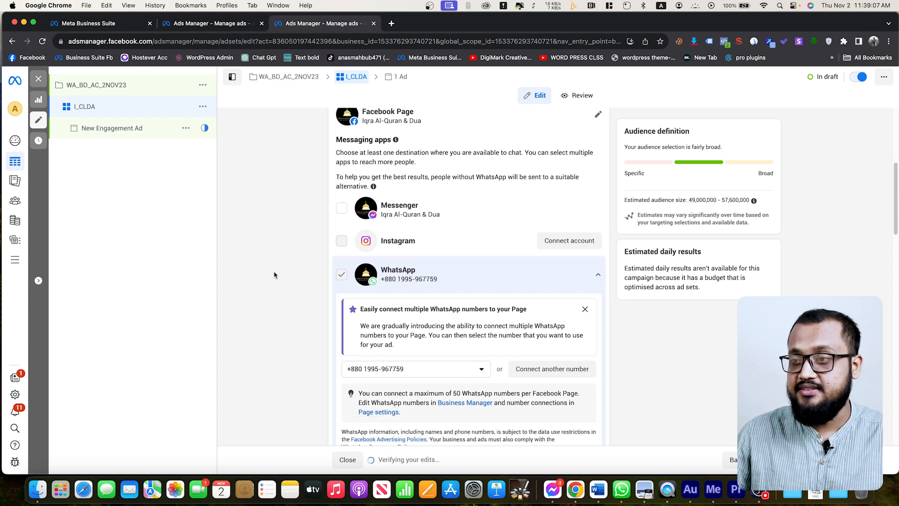
{"action": "scroll", "coordinate": [453, 375], "scroll_direction": "down", "scroll_amount": 5}
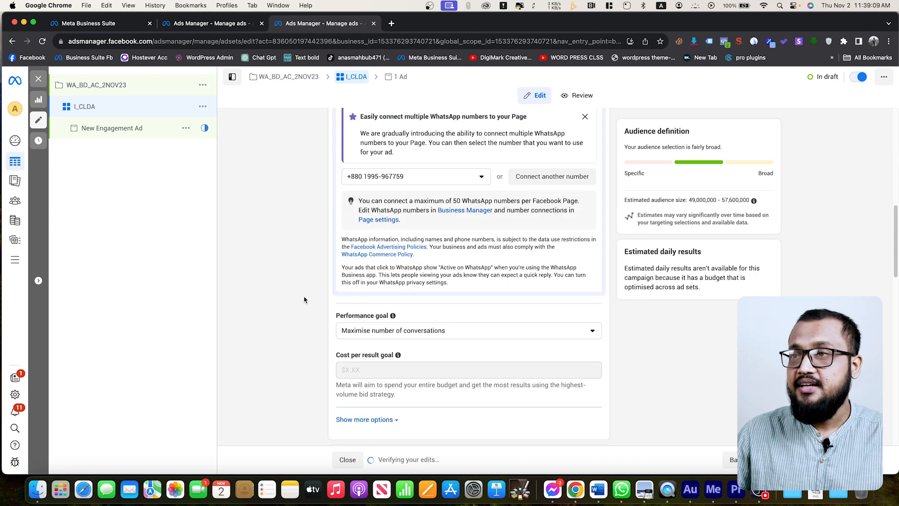
{"action": "scroll", "coordinate": [594, 253], "scroll_direction": "up", "scroll_amount": 3}
{"action": "scroll", "coordinate": [586, 258], "scroll_direction": "down", "scroll_amount": 12}
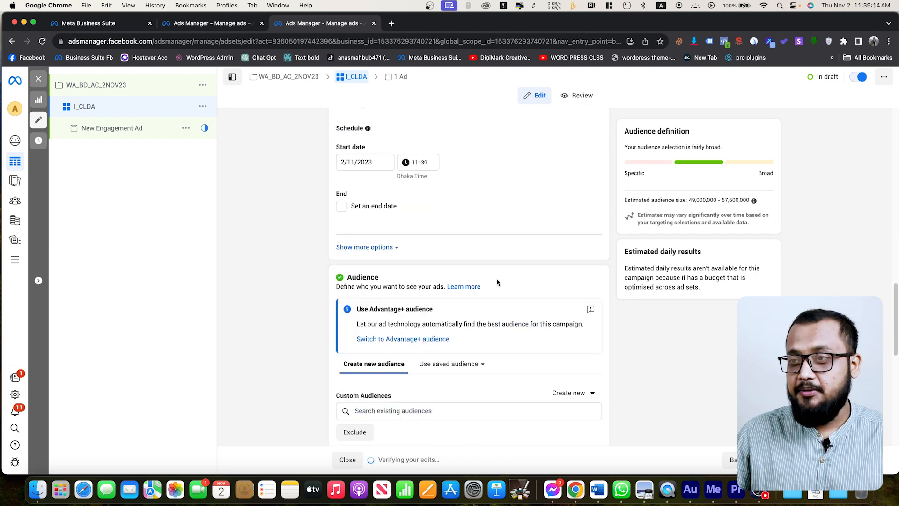
{"action": "scroll", "coordinate": [467, 280], "scroll_direction": "up", "scroll_amount": 1}
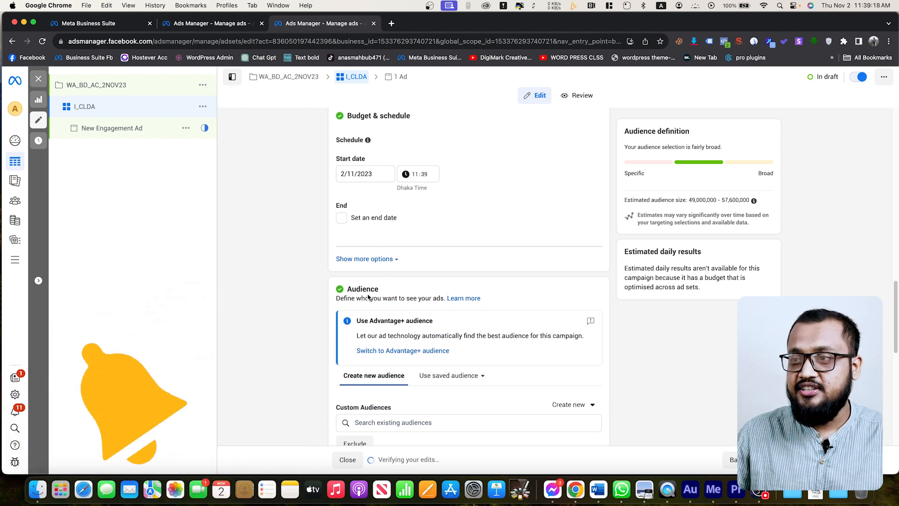
{"action": "scroll", "coordinate": [368, 296], "scroll_direction": "down", "scroll_amount": 5}
{"action": "scroll", "coordinate": [463, 177], "scroll_direction": "up", "scroll_amount": 1}
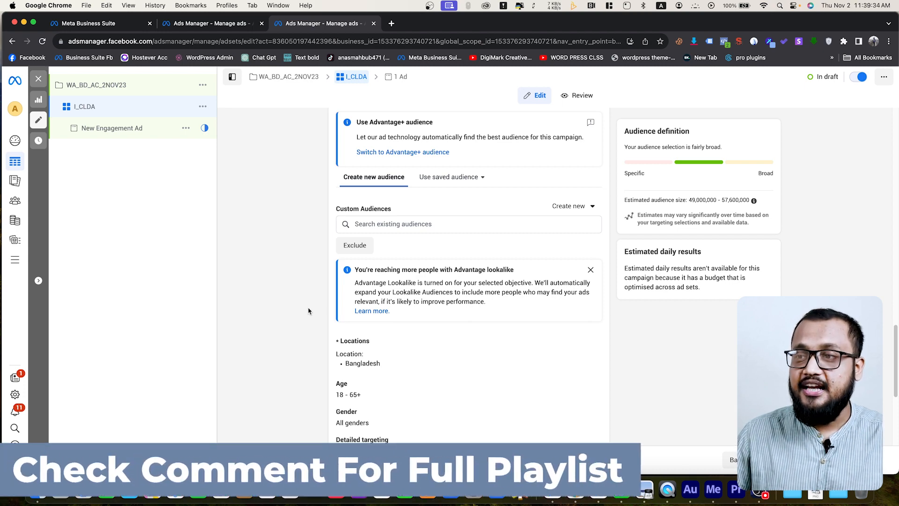
{"action": "scroll", "coordinate": [317, 357], "scroll_direction": "down", "scroll_amount": 3}
{"action": "scroll", "coordinate": [318, 357], "scroll_direction": "down", "scroll_amount": 2}
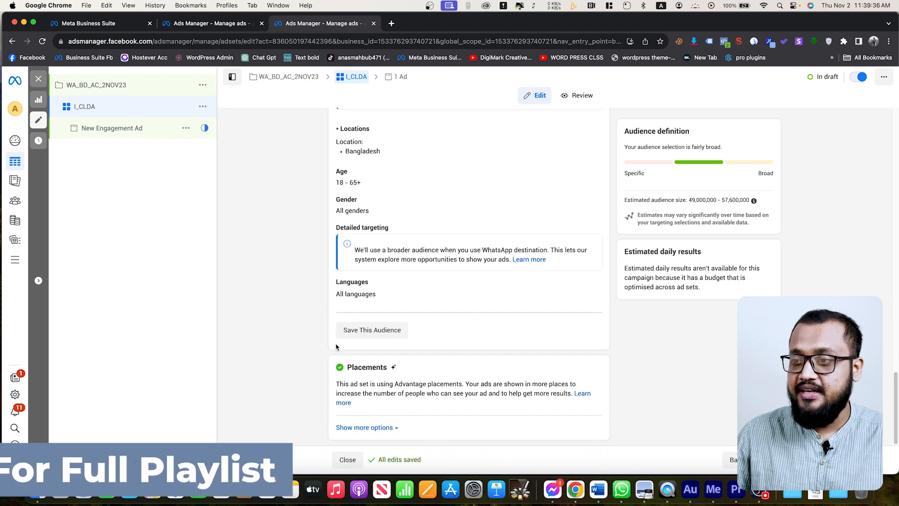
Open the New Engagement Ad and rename it AD1
{"action": "left_click", "coordinate": [135, 133]}
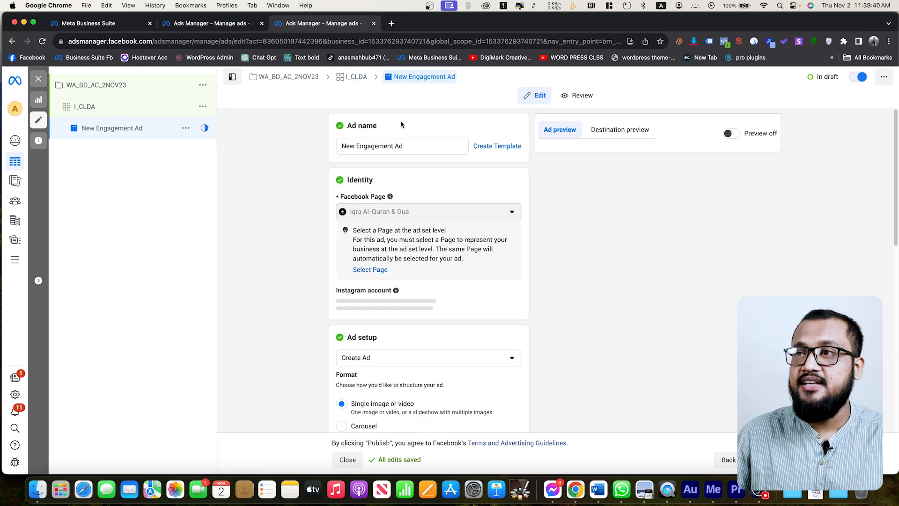
{"action": "double_click", "coordinate": [415, 146]}
{"action": "key", "text": "super+a"}
{"action": "type", "text": "AD"}
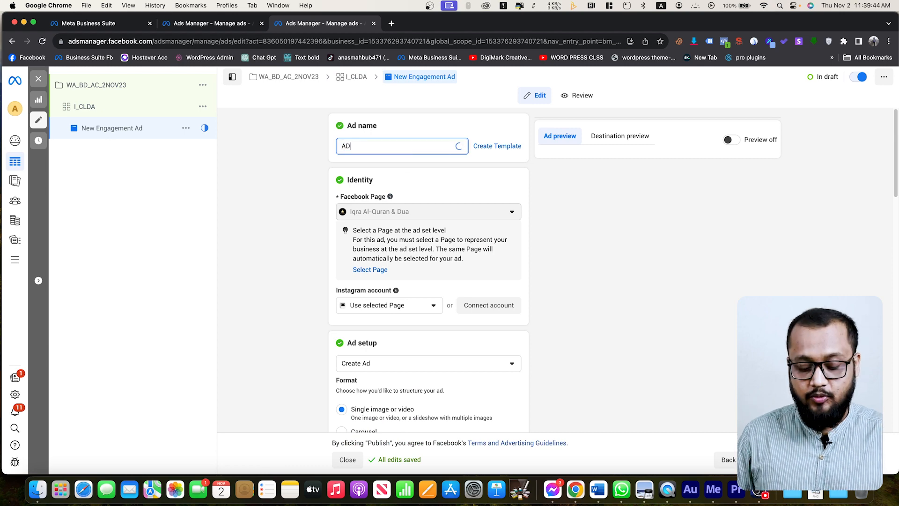
{"action": "left_click", "coordinate": [229, 189]}
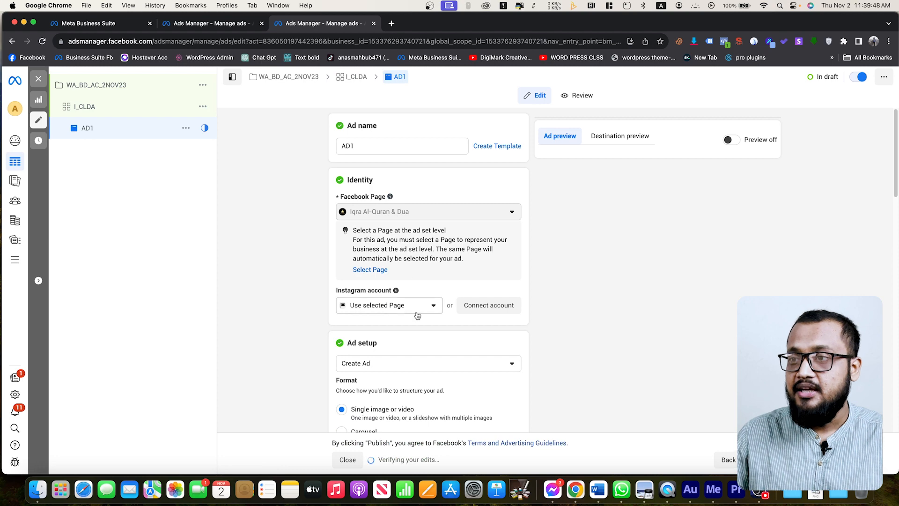
Change the ad setup of AD1 to use an existing post
{"action": "scroll", "coordinate": [418, 307], "scroll_direction": "down", "scroll_amount": 5}
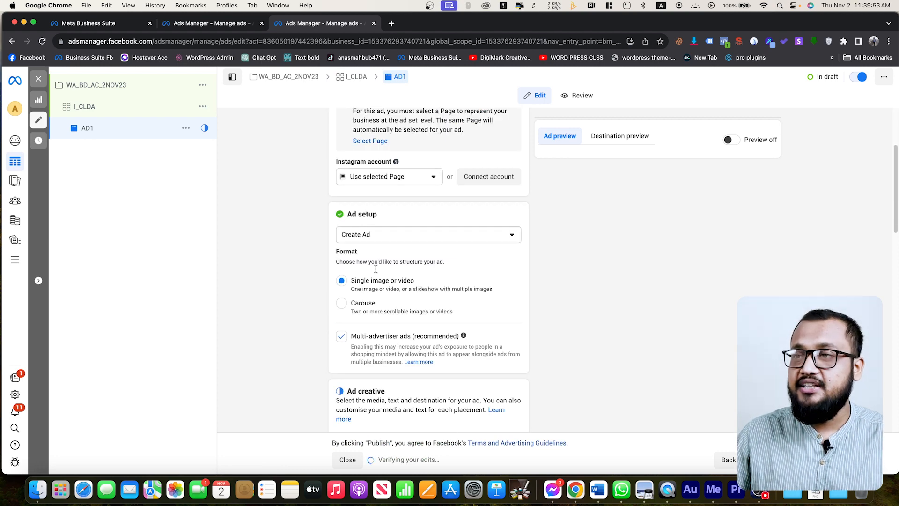
{"action": "left_click", "coordinate": [412, 236]}
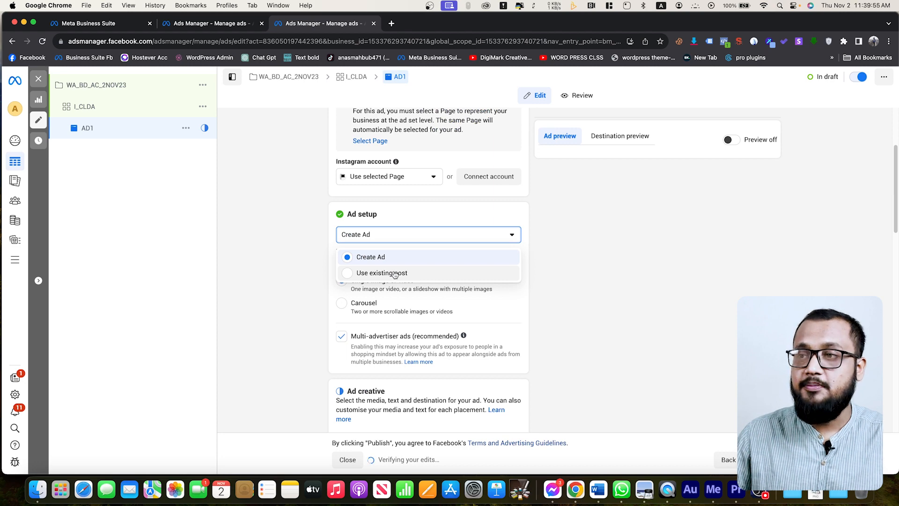
{"action": "left_click", "coordinate": [394, 273]}
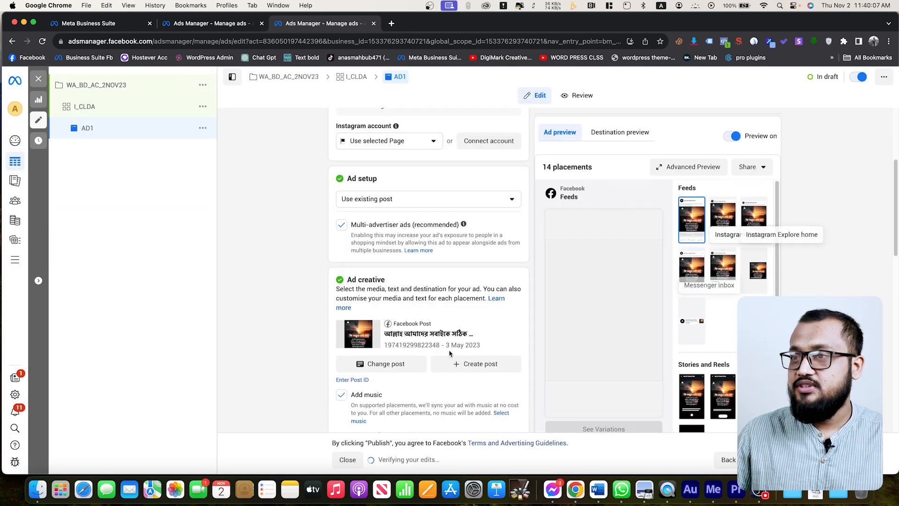
Choose Send WhatsApp Message as the ad creative's call to action
{"action": "scroll", "coordinate": [449, 353], "scroll_direction": "down", "scroll_amount": 5}
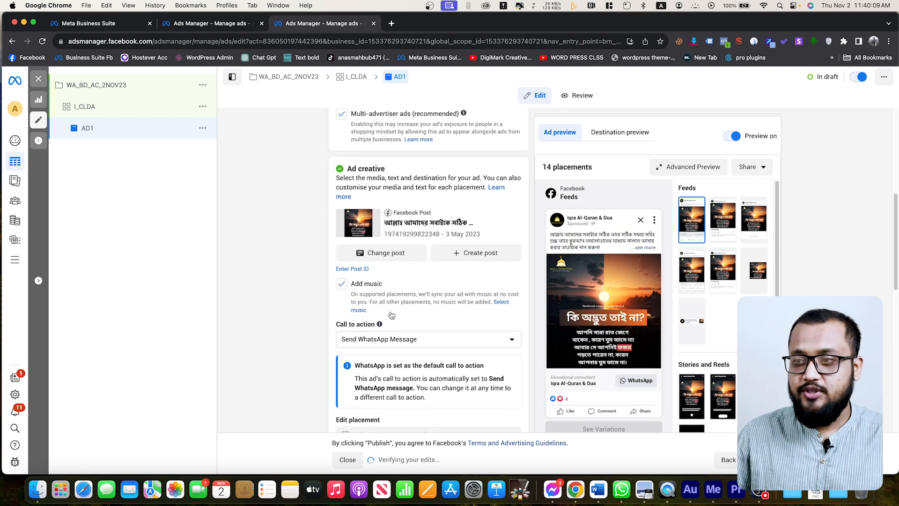
{"action": "scroll", "coordinate": [390, 310], "scroll_direction": "down", "scroll_amount": 1}
{"action": "mouse_move", "coordinate": [402, 303]}
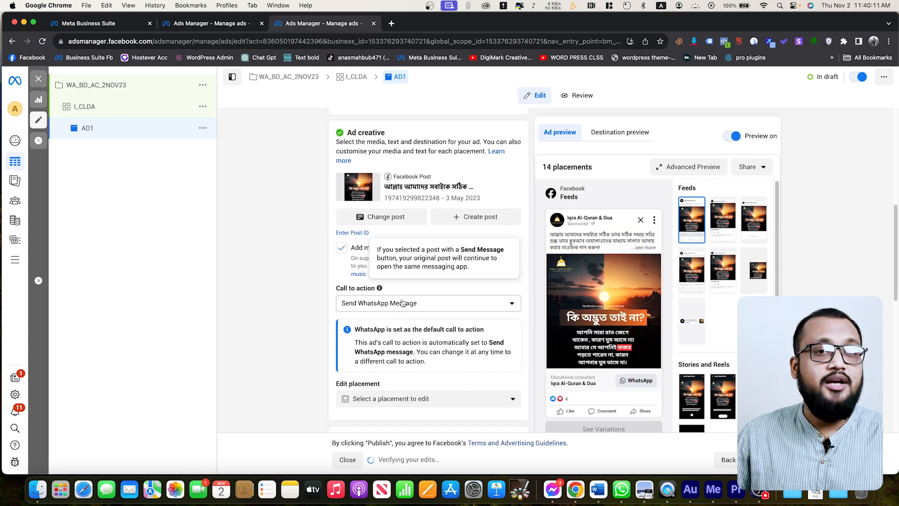
{"action": "left_click", "coordinate": [425, 304]}
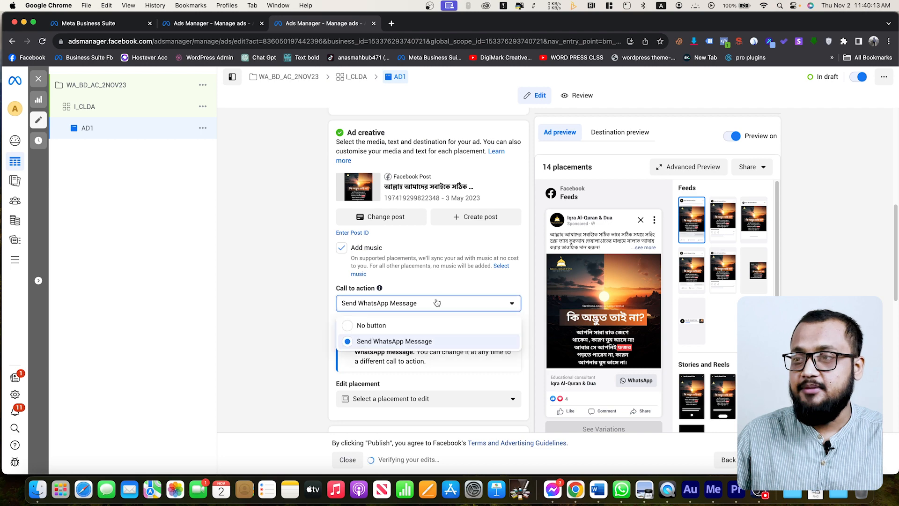
{"action": "left_click", "coordinate": [428, 345]}
Edit the new message template and set its customer actions to frequently asked questions
{"action": "scroll", "coordinate": [339, 299], "scroll_direction": "down", "scroll_amount": 3}
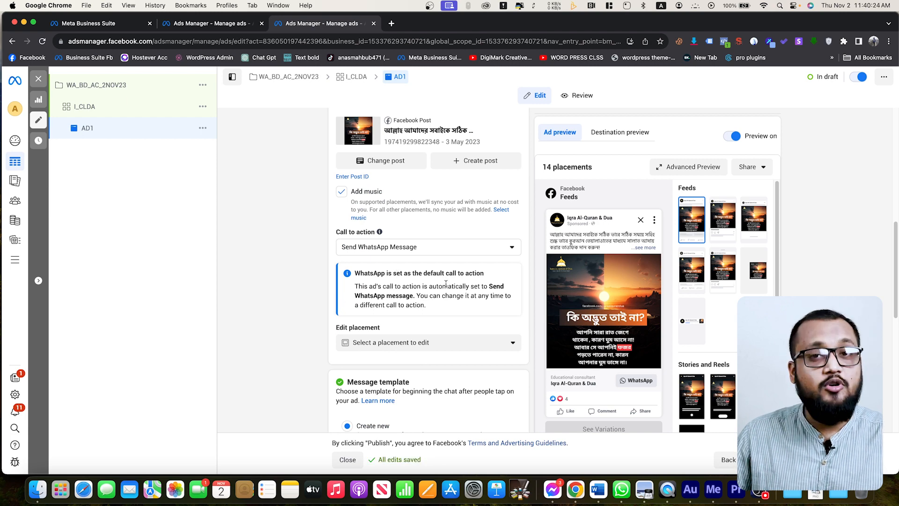
{"action": "scroll", "coordinate": [358, 369], "scroll_direction": "down", "scroll_amount": 2}
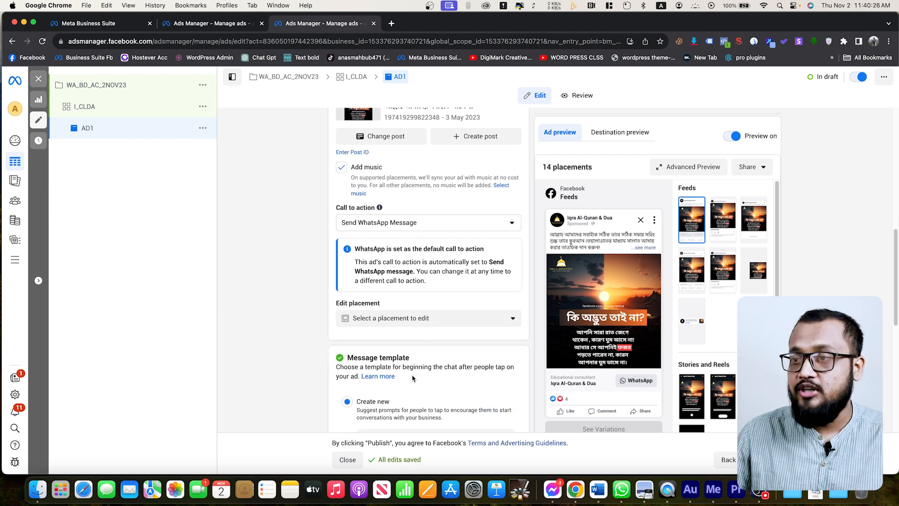
{"action": "scroll", "coordinate": [358, 369], "scroll_direction": "down", "scroll_amount": 5}
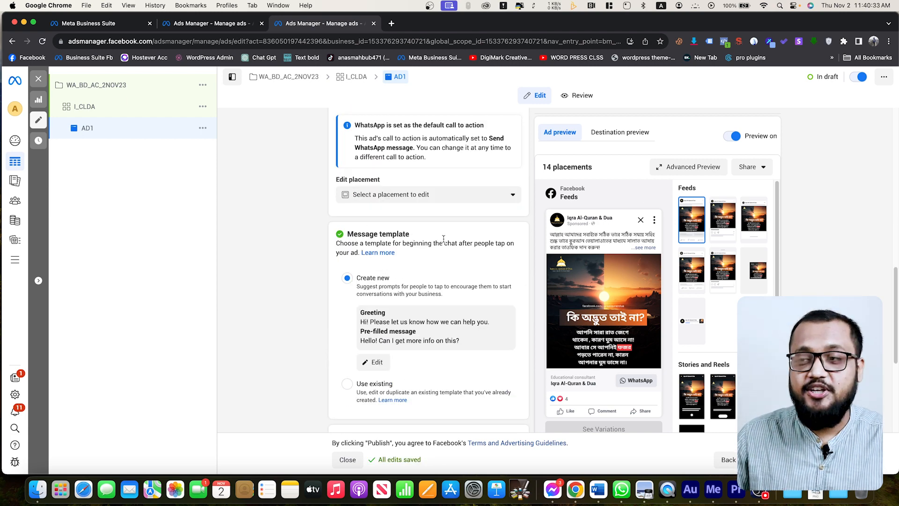
{"action": "left_click", "coordinate": [377, 362]}
{"action": "scroll", "coordinate": [335, 336], "scroll_direction": "down", "scroll_amount": 2}
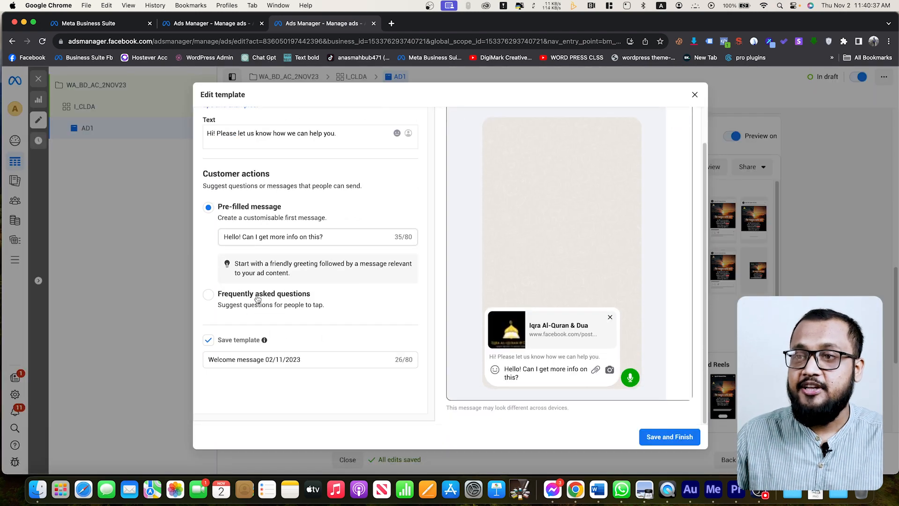
{"action": "left_click", "coordinate": [266, 293]}
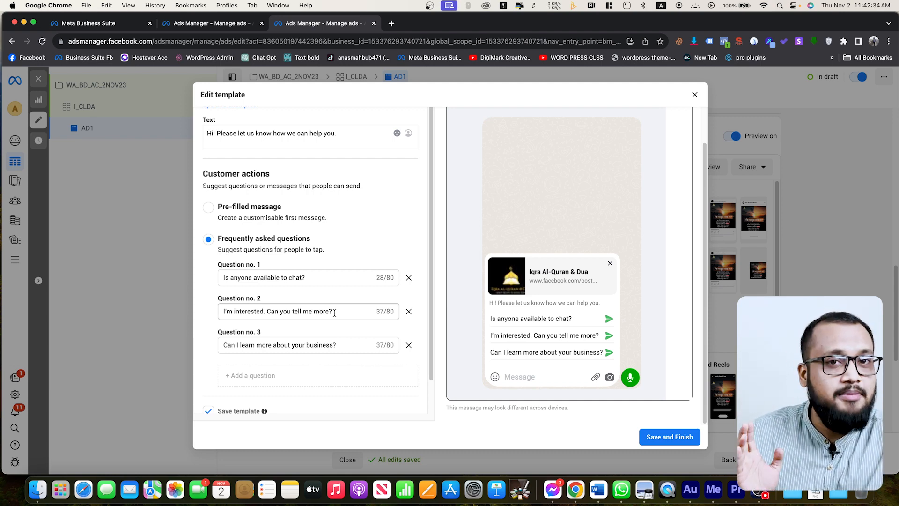
{"action": "scroll", "coordinate": [334, 312], "scroll_direction": "down", "scroll_amount": 1}
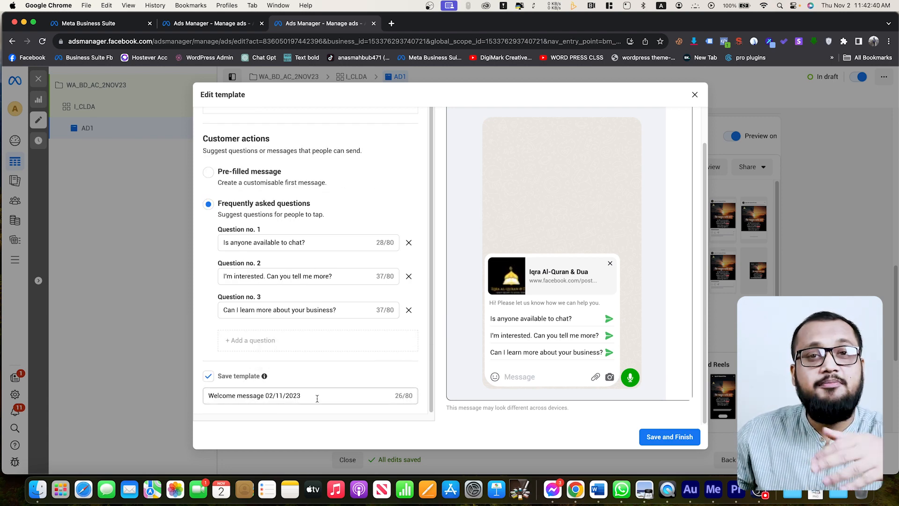
Save the message template as Welcome message 02/11/2023 and finish editing it
{"action": "left_click", "coordinate": [669, 437]}
{"action": "scroll", "coordinate": [485, 363], "scroll_direction": "down", "scroll_amount": 5}
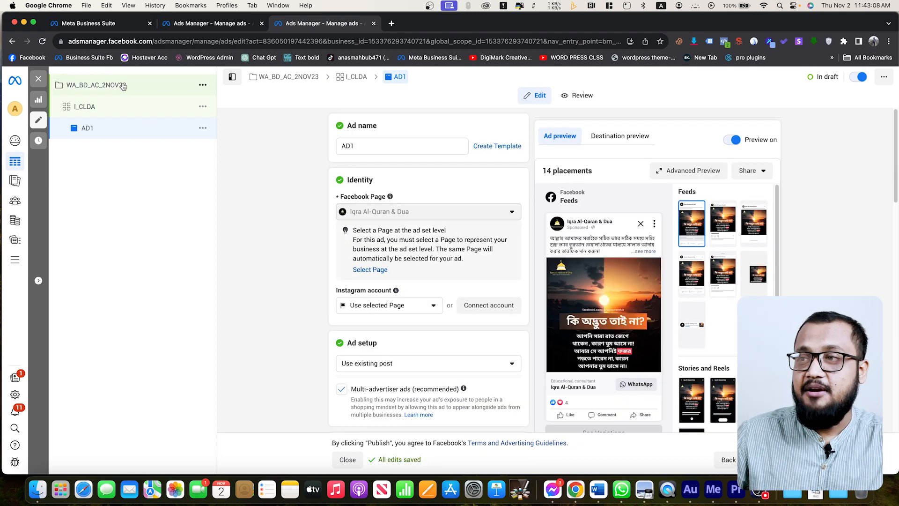
Change the campaign objective of WA_BD_AC_2NOV23 to Traffic
{"action": "left_click", "coordinate": [122, 86]}
{"action": "scroll", "coordinate": [502, 310], "scroll_direction": "down", "scroll_amount": 3}
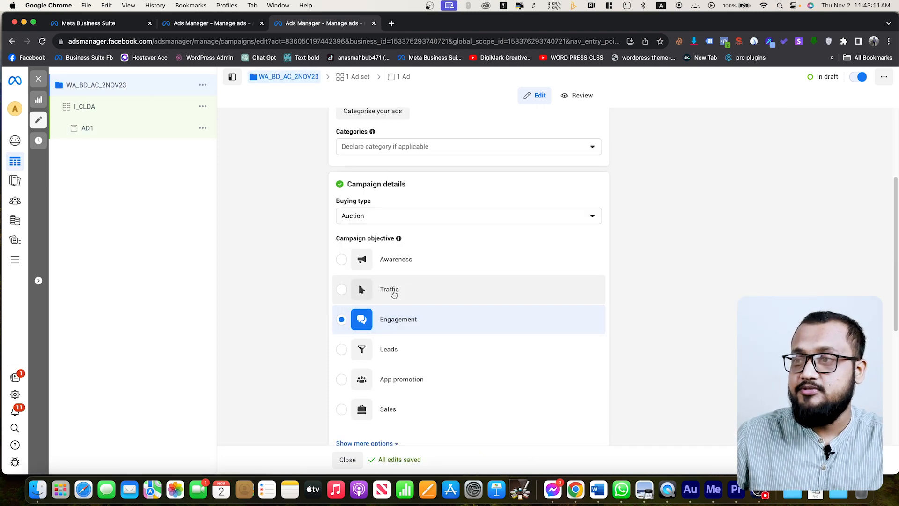
{"action": "left_click", "coordinate": [399, 290]}
{"action": "left_click", "coordinate": [560, 251]}
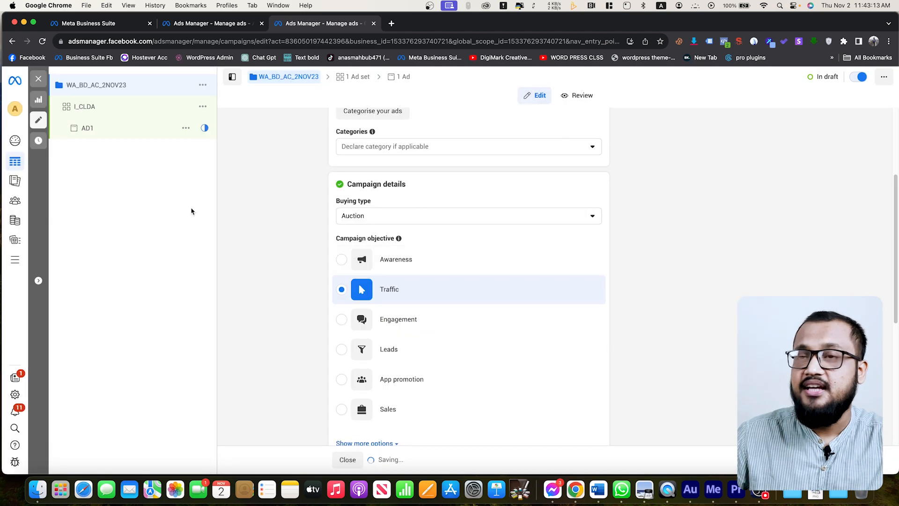
Open AD1, examine the alternative call-to-action choices for its existing post without updating it, and review the remaining ad settings down to Tracking
{"action": "left_click", "coordinate": [87, 129]}
{"action": "scroll", "coordinate": [407, 196], "scroll_direction": "down", "scroll_amount": 3}
{"action": "left_click", "coordinate": [406, 245]}
{"action": "left_click", "coordinate": [375, 282]}
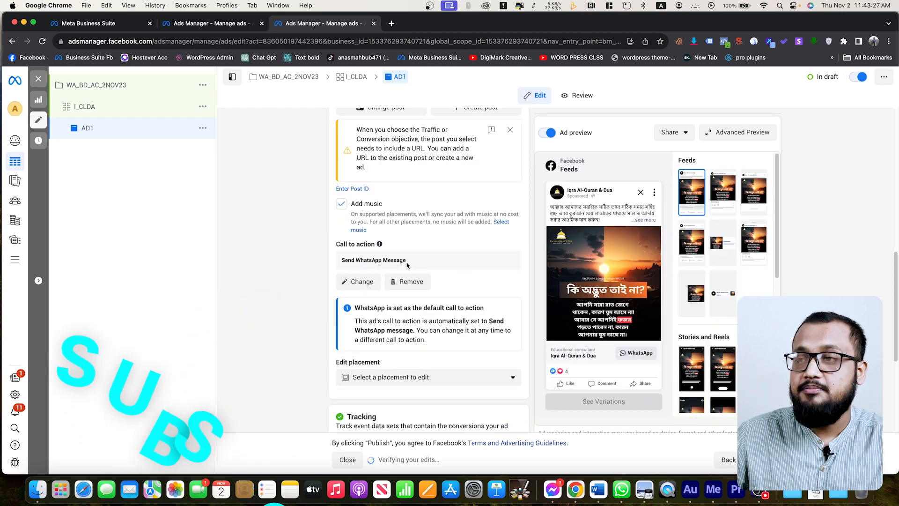
{"action": "left_click", "coordinate": [360, 281]}
{"action": "left_click", "coordinate": [409, 227]}
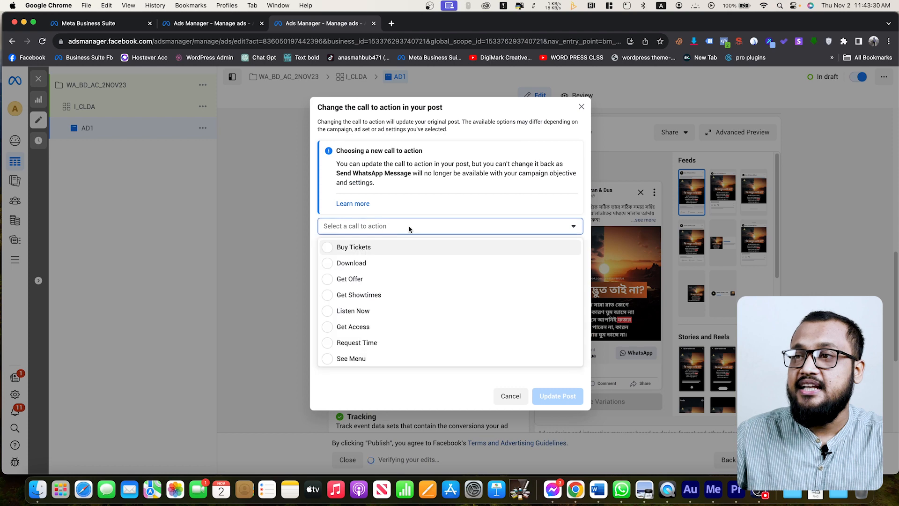
{"action": "left_click", "coordinate": [581, 106]}
{"action": "scroll", "coordinate": [488, 302], "scroll_direction": "down", "scroll_amount": 2}
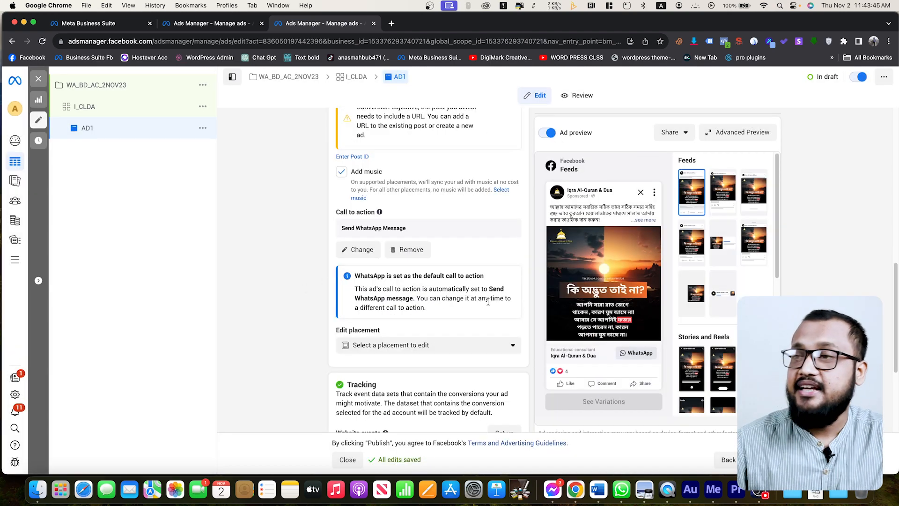
{"action": "scroll", "coordinate": [452, 372], "scroll_direction": "down", "scroll_amount": 5}
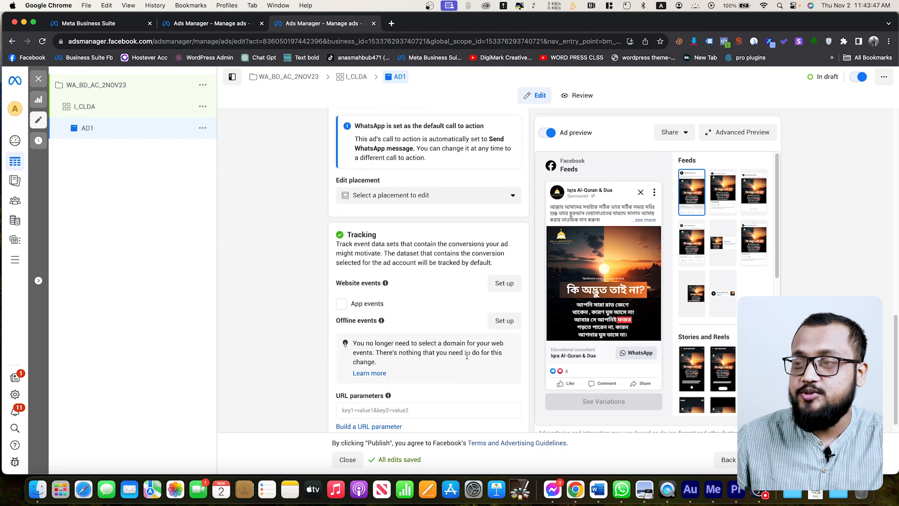